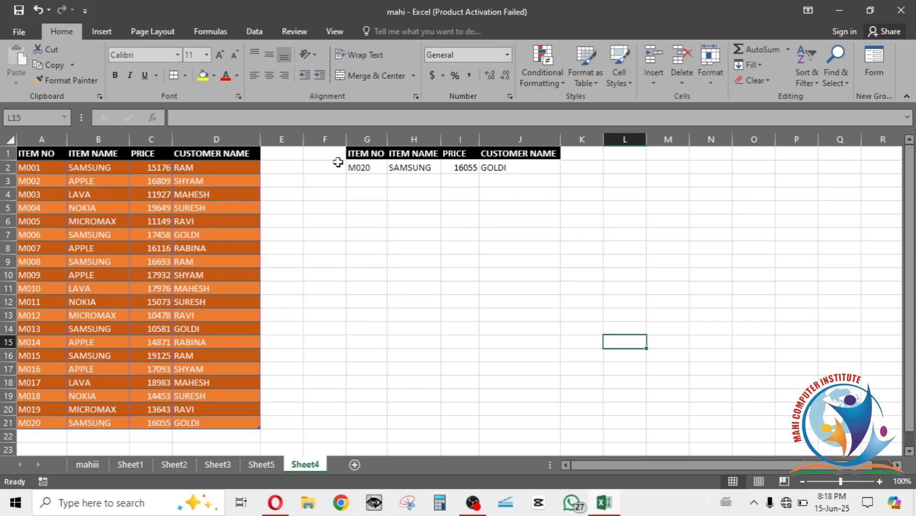
Clear all contents and formatting from the lookup block in F1:J3 beside the item table
{"action": "left_click_drag", "start_coordinate": [327, 151], "coordinate": [552, 186]}
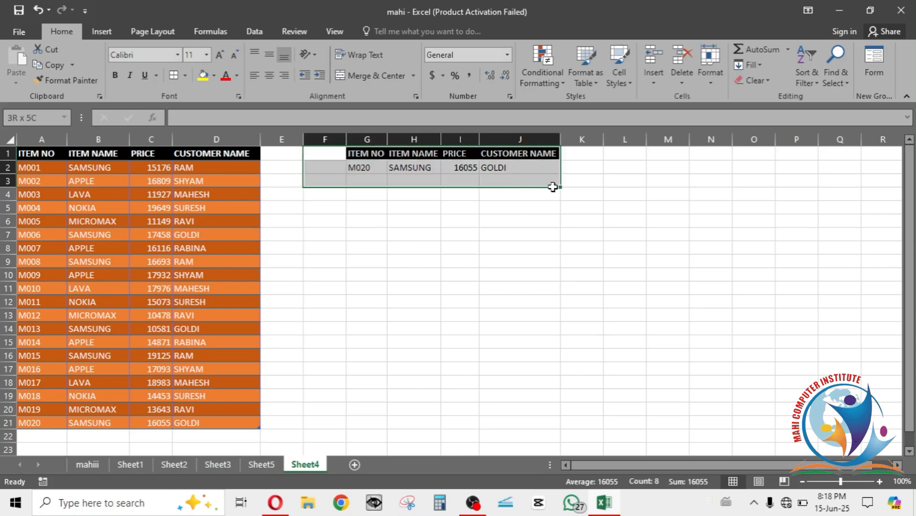
{"action": "left_click", "coordinate": [769, 81]}
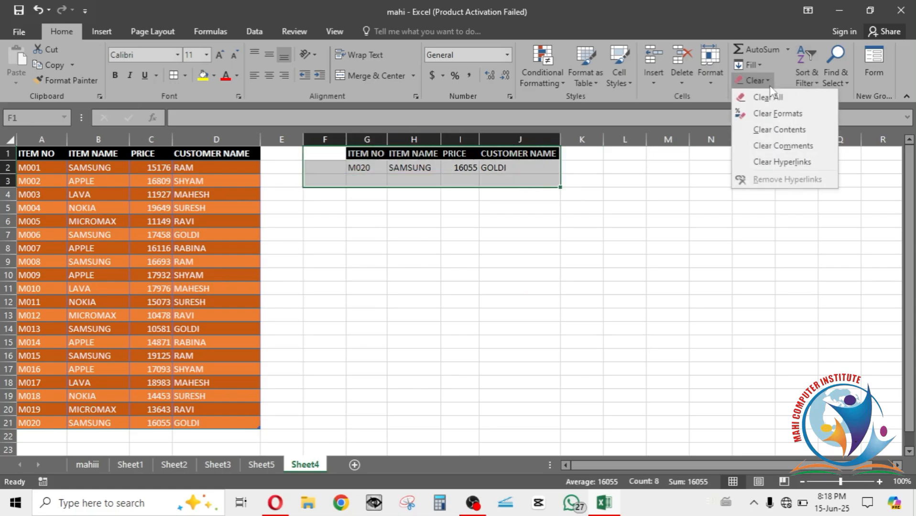
{"action": "left_click", "coordinate": [775, 98]}
{"action": "left_click", "coordinate": [516, 328]}
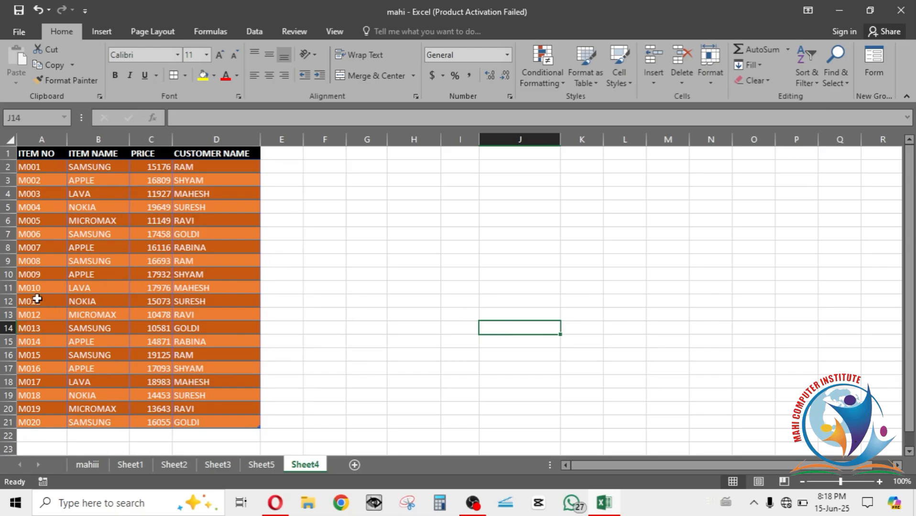
Examine the item number, item name, price and customer name entries in the M010 record and nearby rows
{"action": "left_click", "coordinate": [19, 288]}
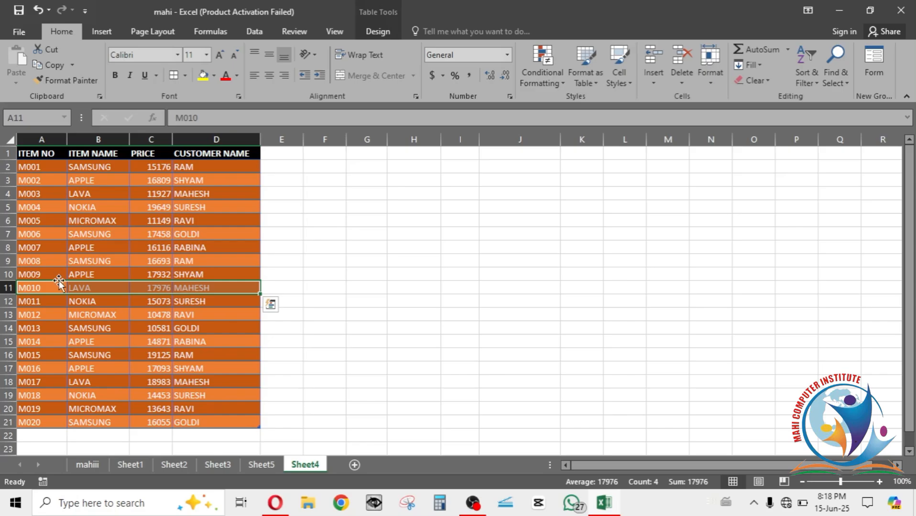
{"action": "left_click", "coordinate": [93, 288]}
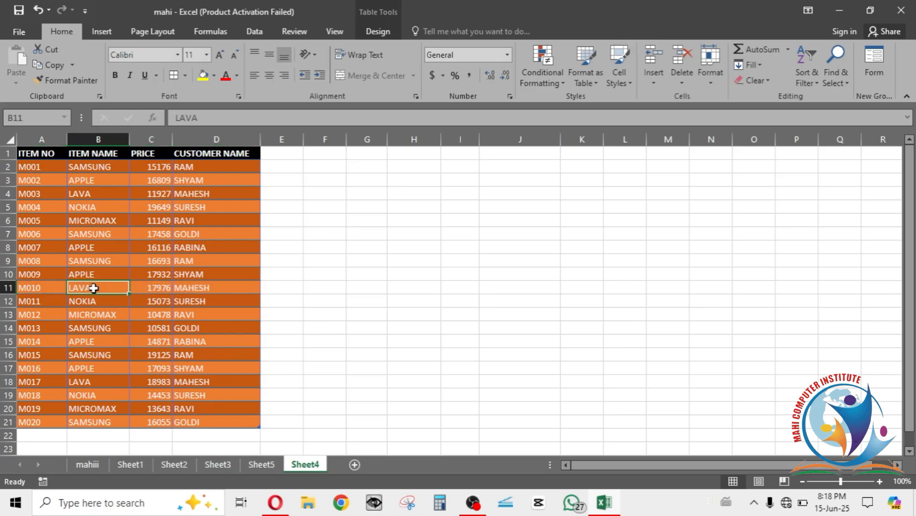
{"action": "left_click", "coordinate": [147, 292]}
{"action": "left_click", "coordinate": [190, 293]}
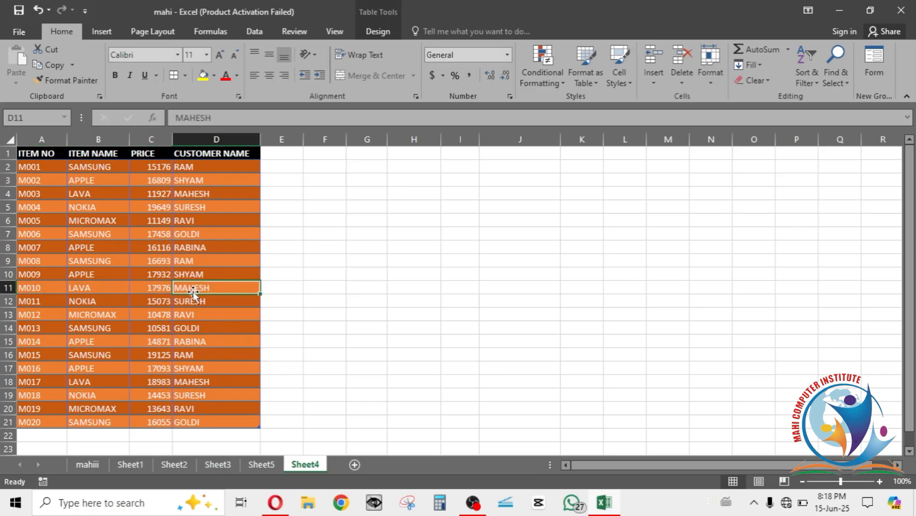
{"action": "left_click", "coordinate": [308, 302]}
{"action": "left_click", "coordinate": [38, 283]}
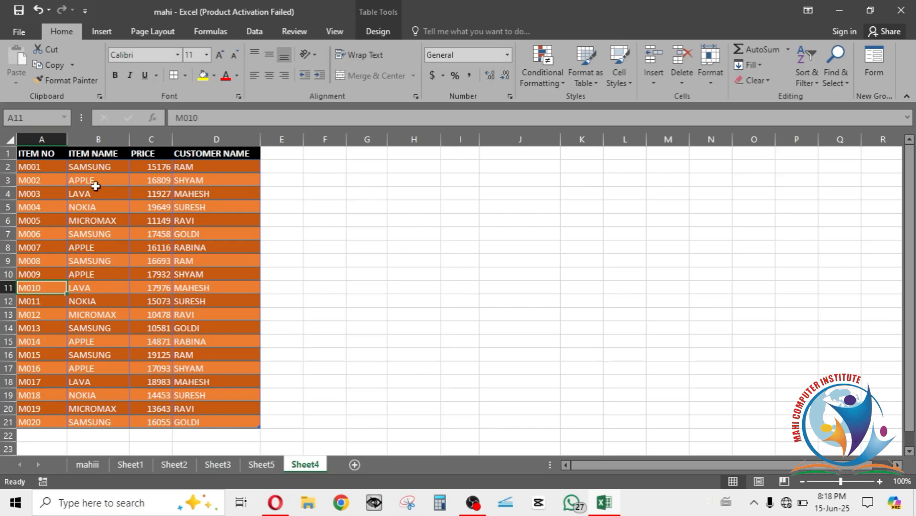
{"action": "left_click", "coordinate": [98, 278]}
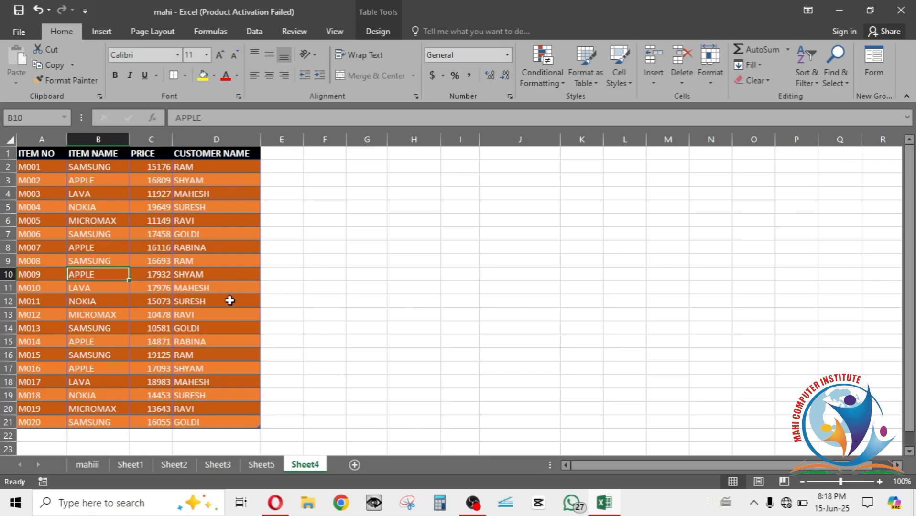
{"action": "left_click", "coordinate": [205, 262]}
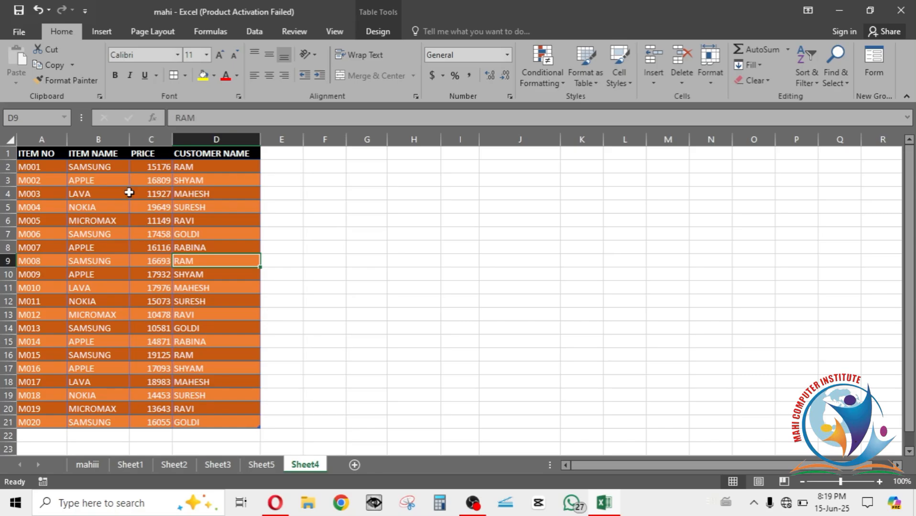
Start creating a PivotTable from the item table on Sheet4, keeping the source data in view
{"action": "left_click", "coordinate": [141, 226]}
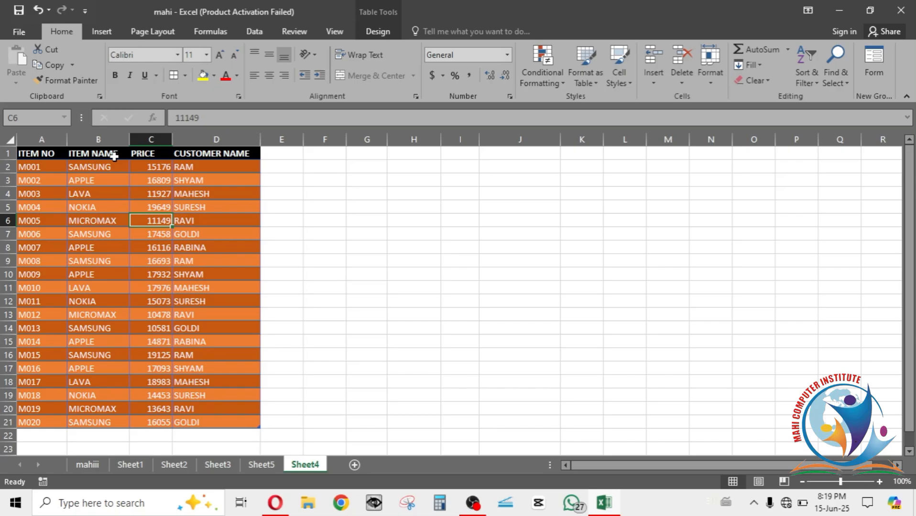
{"action": "left_click", "coordinate": [101, 33]}
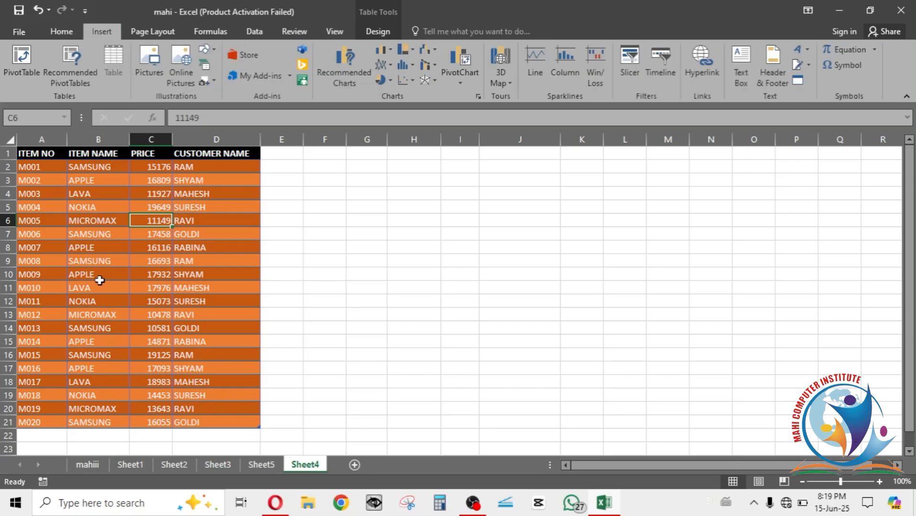
{"action": "left_click", "coordinate": [16, 72]}
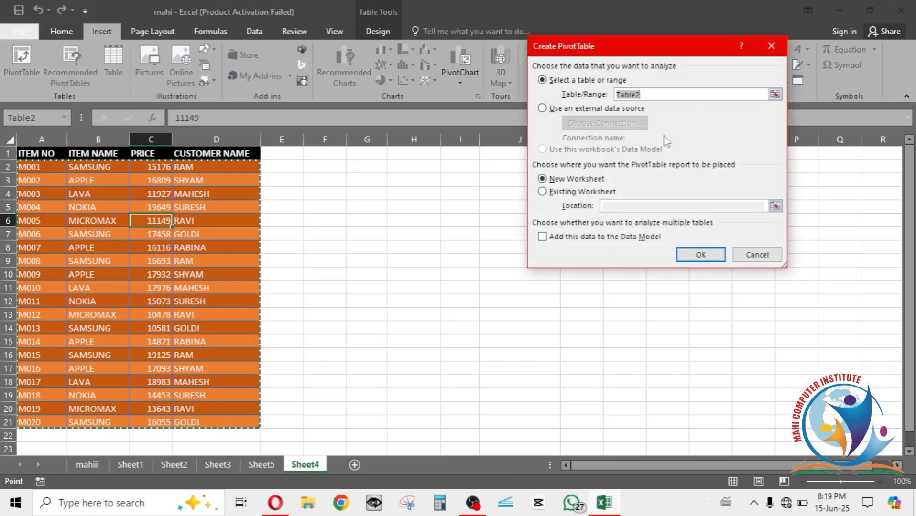
{"action": "left_click_drag", "start_coordinate": [640, 46], "coordinate": [597, 99]}
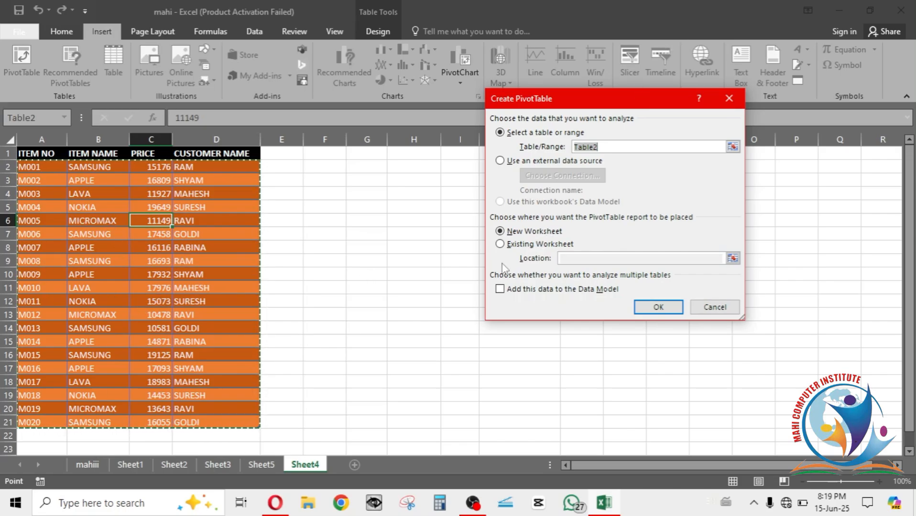
Try Sheet5 and an external data source as the PivotTable source, returning to a range on Sheet4
{"action": "left_click", "coordinate": [262, 466]}
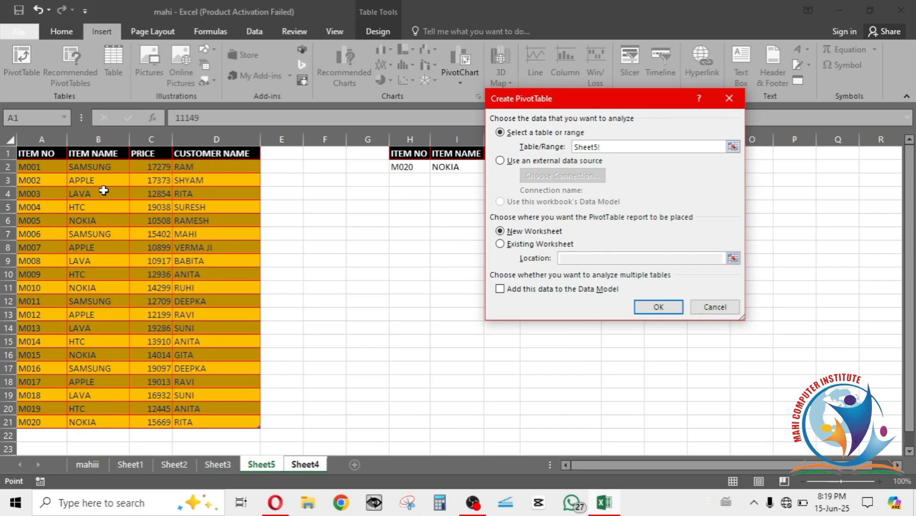
{"action": "left_click", "coordinate": [306, 465]}
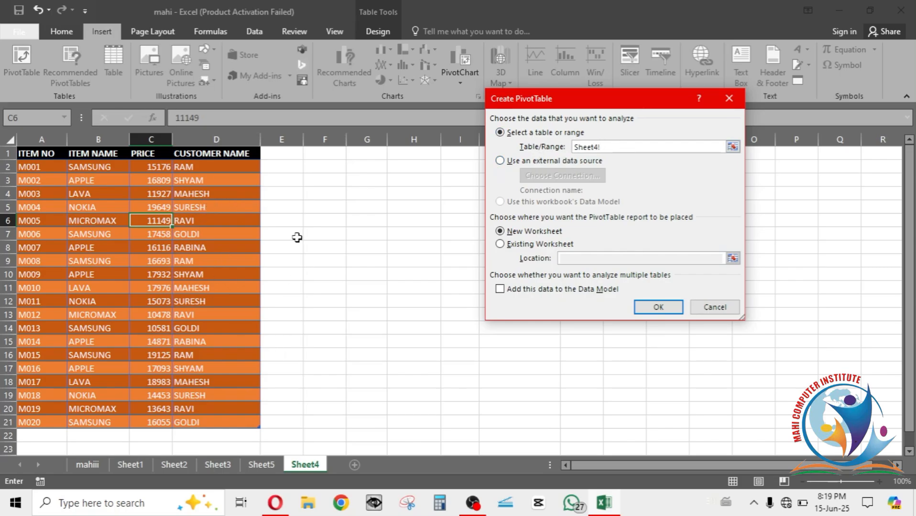
{"action": "left_click", "coordinate": [559, 163]}
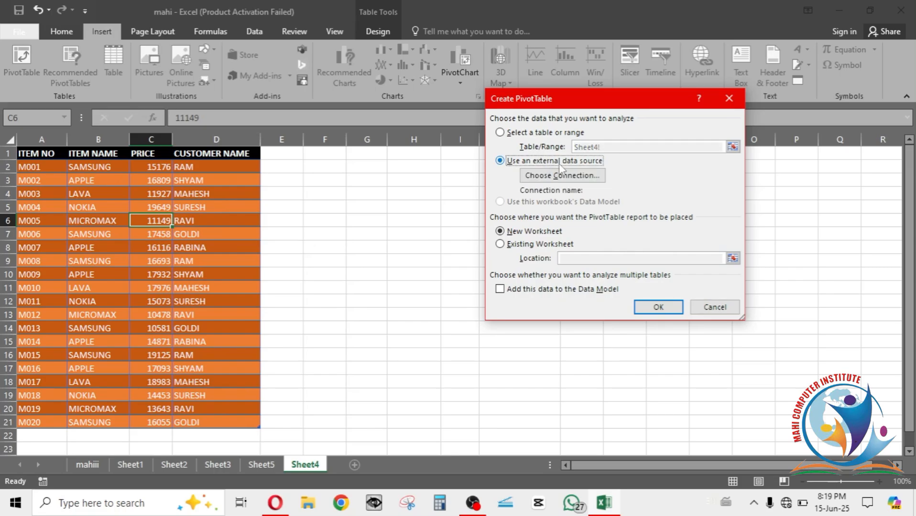
{"action": "left_click", "coordinate": [532, 136]}
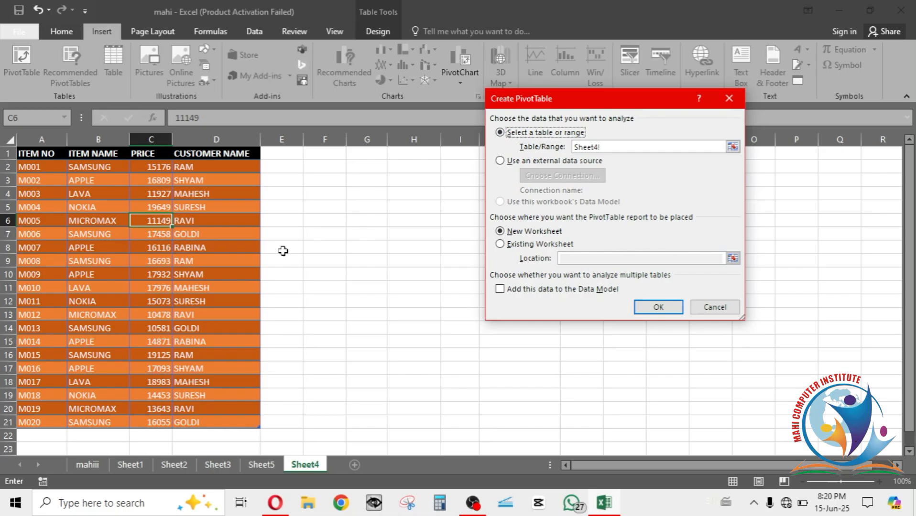
Set the PivotTable source to the whole item table on Sheet4, Table2 including its headers
{"action": "double_click", "coordinate": [606, 145]}
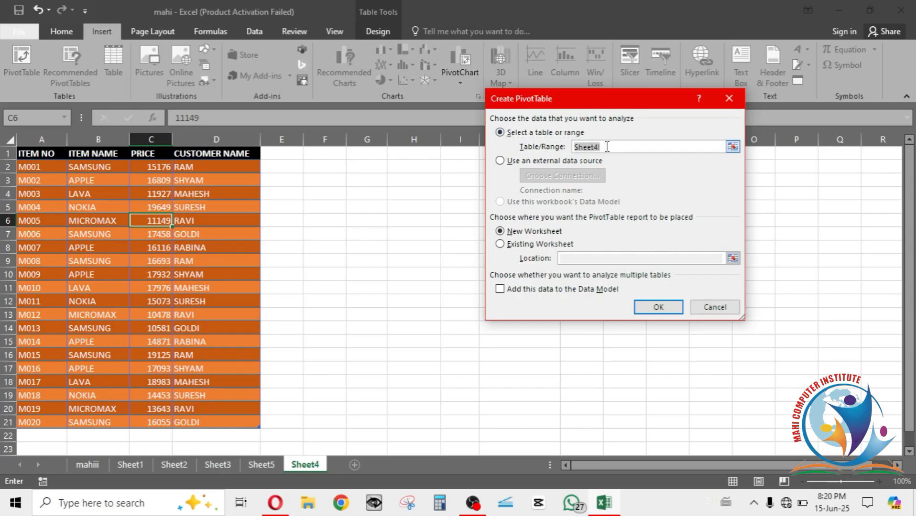
{"action": "key", "text": "BackSpace"}
{"action": "left_click_drag", "start_coordinate": [57, 161], "coordinate": [193, 422]}
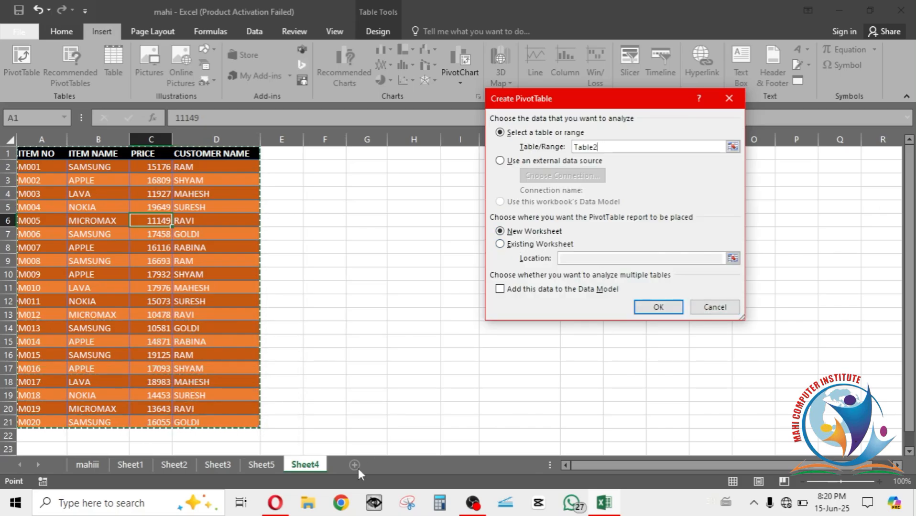
Try placing the PivotTable report in the existing worksheet at cell K2 of Sheet4
{"action": "left_click", "coordinate": [547, 244]}
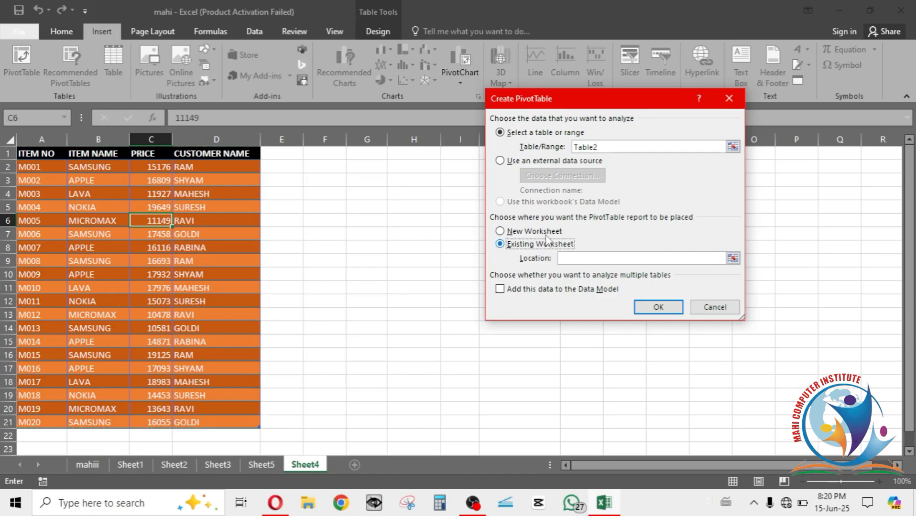
{"action": "left_click_drag", "start_coordinate": [578, 101], "coordinate": [377, 193]}
{"action": "left_click", "coordinate": [584, 165]}
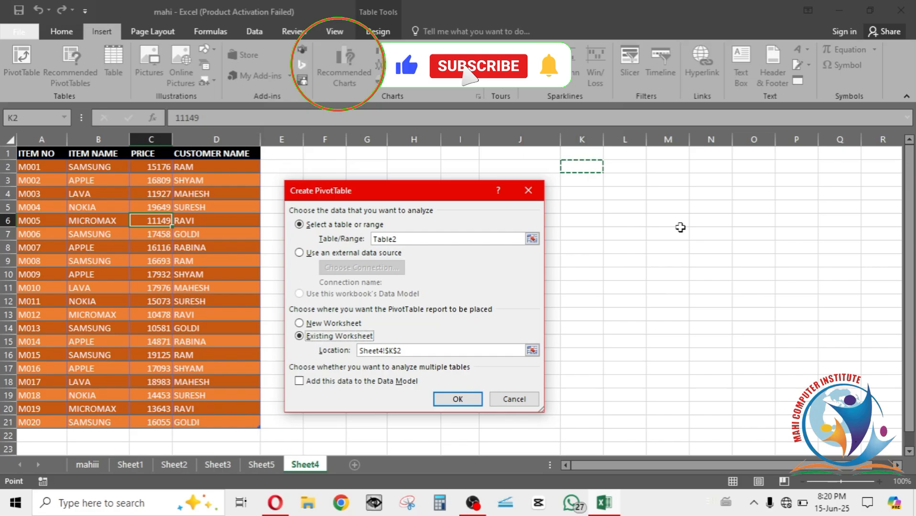
Place the PivotTable report on a new worksheet and create it
{"action": "left_click", "coordinate": [345, 325]}
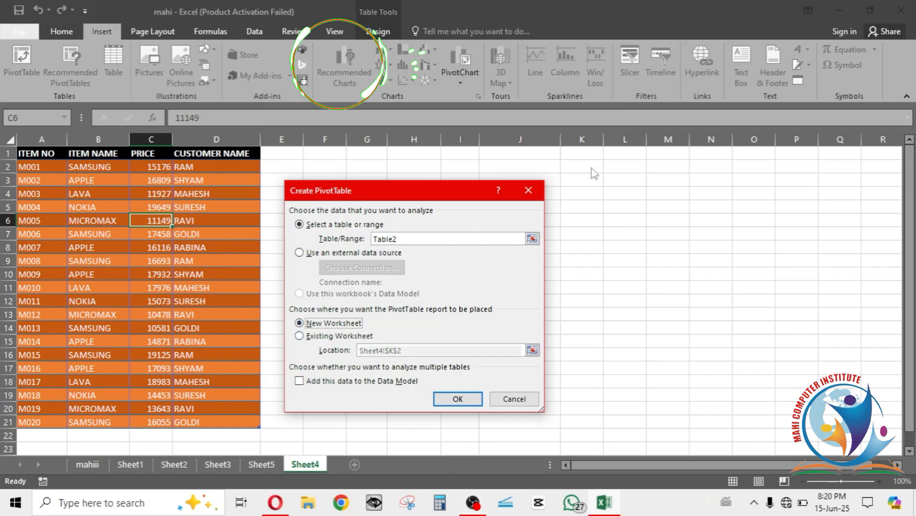
{"action": "left_click_drag", "start_coordinate": [448, 197], "coordinate": [646, 127]}
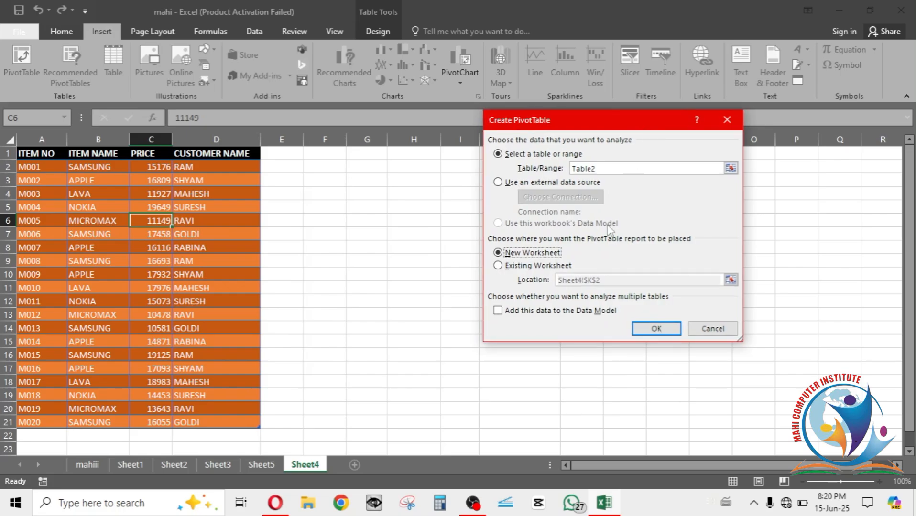
{"action": "left_click", "coordinate": [656, 328]}
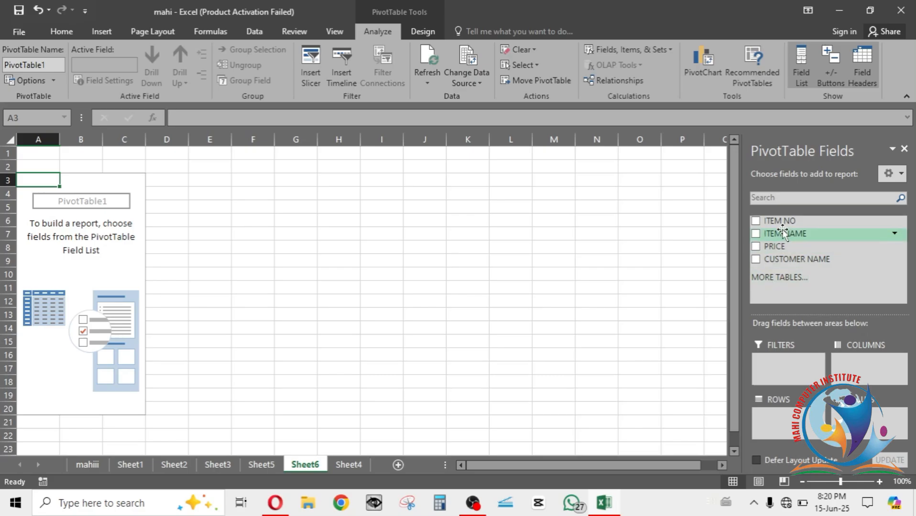
Check the source table, and add the ITEM NAME, PRICE, CUSTOMER NAME and ITEM NO fields to the PivotTable on Sheet6
{"action": "left_click", "coordinate": [262, 466]}
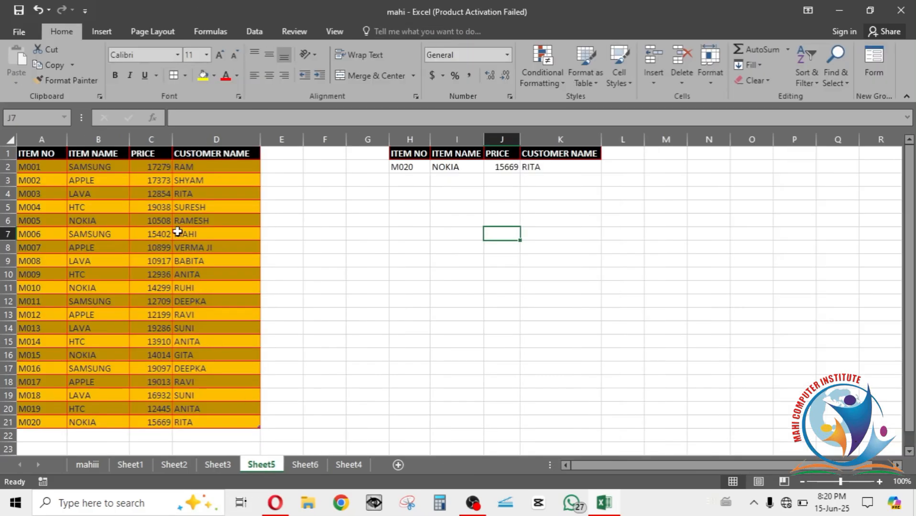
{"action": "left_click", "coordinate": [349, 464]}
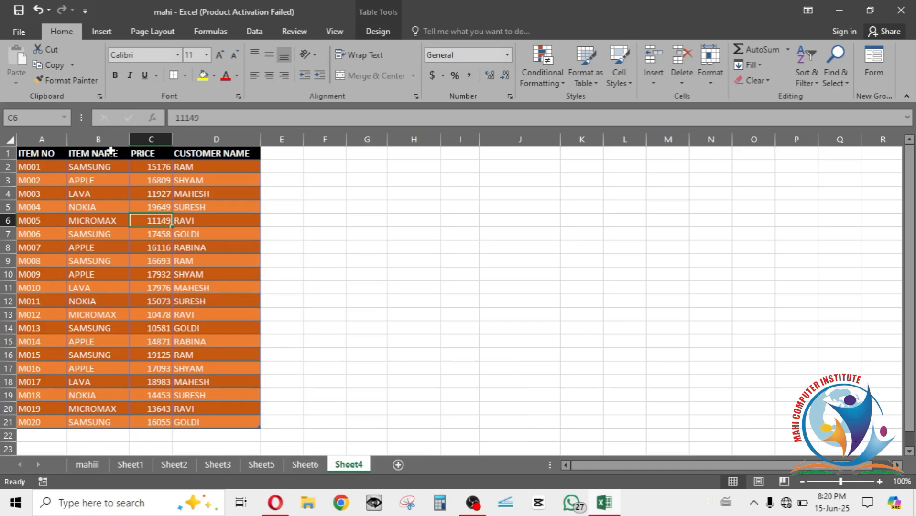
{"action": "left_click", "coordinate": [304, 466]}
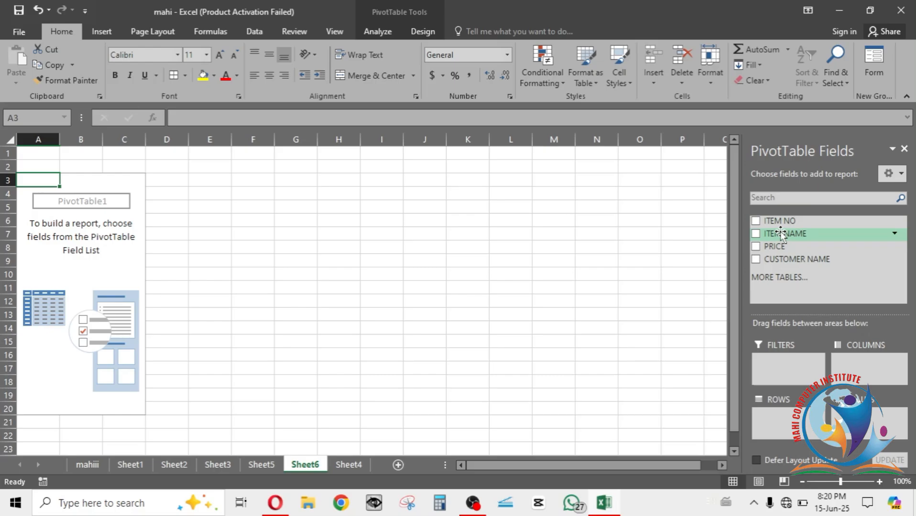
{"action": "left_click", "coordinate": [756, 234]}
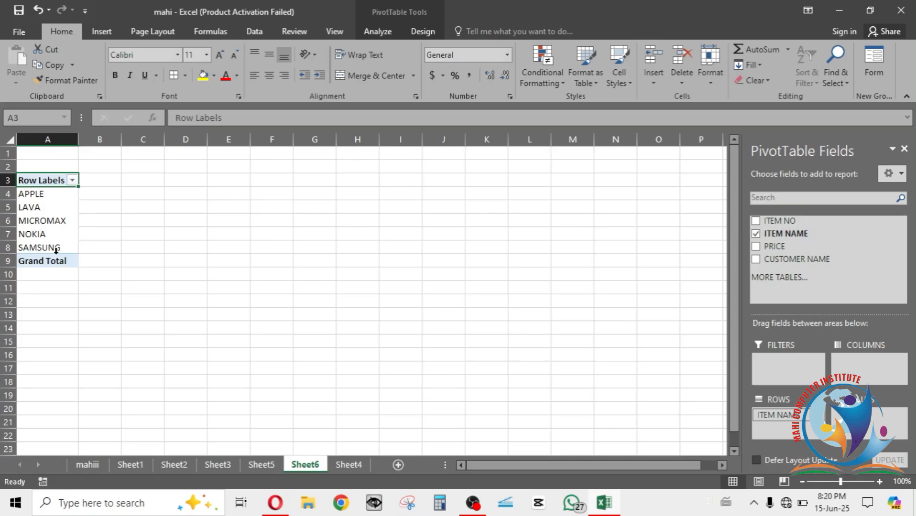
{"action": "left_click", "coordinate": [756, 247]}
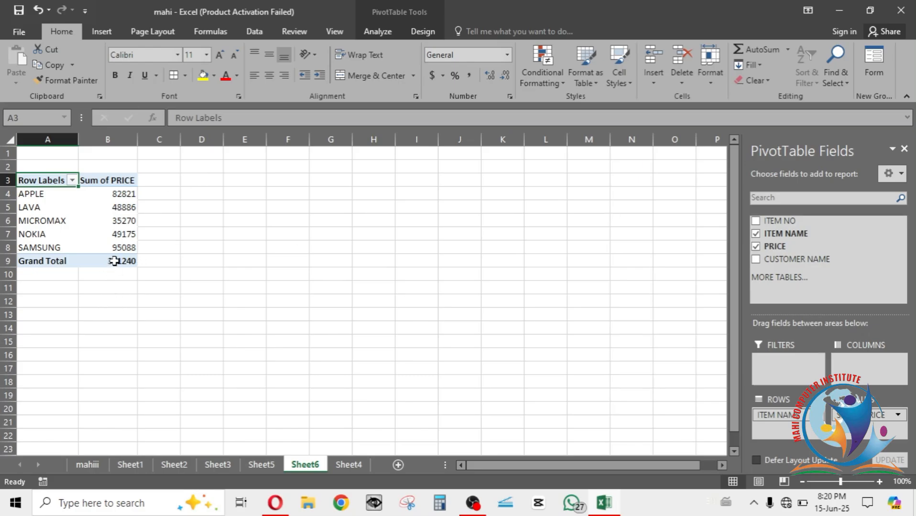
{"action": "left_click", "coordinate": [756, 258]}
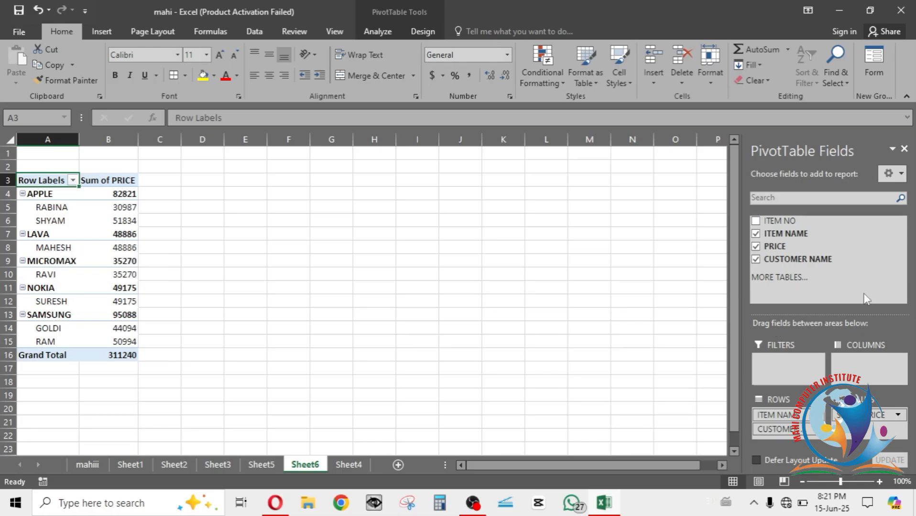
{"action": "left_click", "coordinate": [755, 221]}
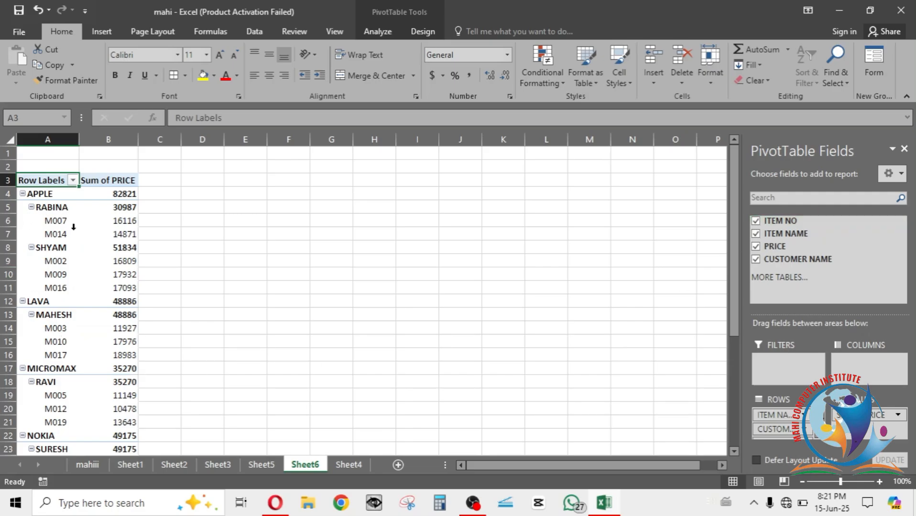
Remove the CUSTOMER NAME, PRICE, ITEM NO and ITEM NAME fields from the PivotTable
{"action": "left_click", "coordinate": [755, 259]}
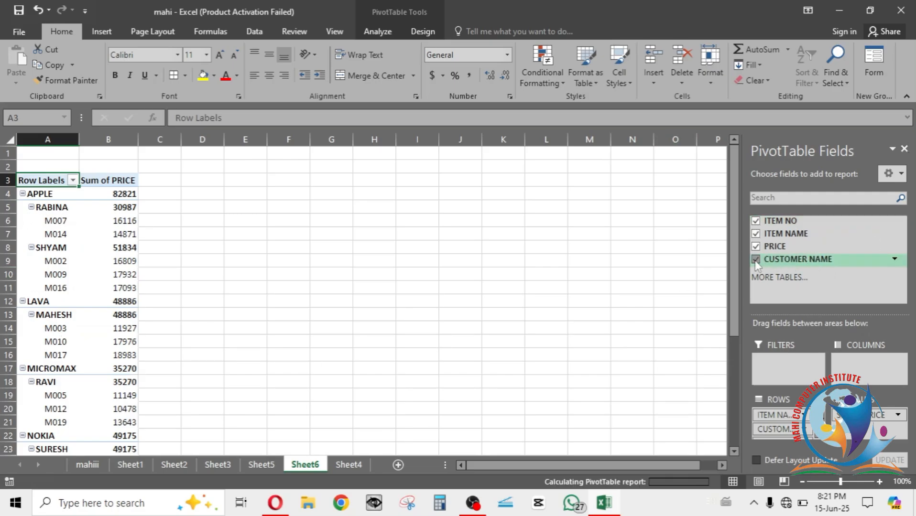
{"action": "left_click", "coordinate": [755, 246]}
{"action": "left_click", "coordinate": [755, 220]}
{"action": "left_click", "coordinate": [756, 233]}
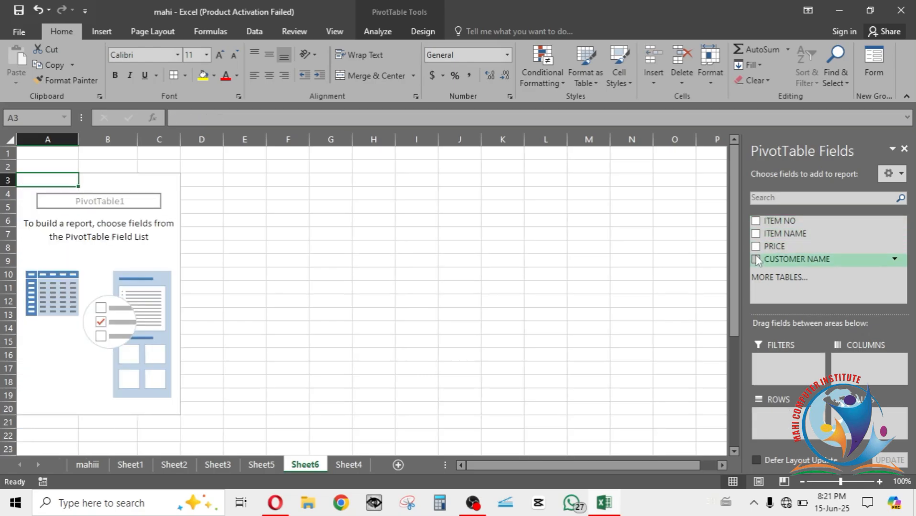
Add the CUSTOMER NAME field to the PivotTable as a report filter
{"action": "left_click", "coordinate": [755, 259]}
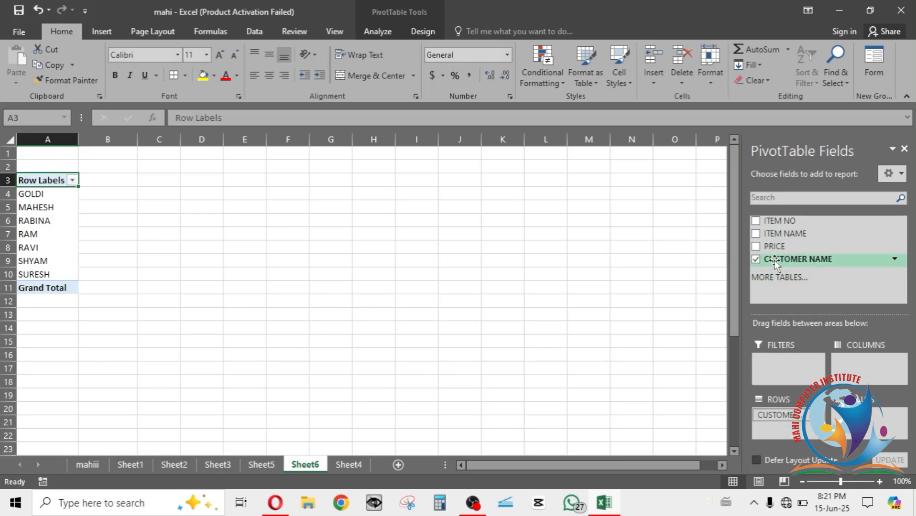
{"action": "left_click_drag", "start_coordinate": [777, 264], "coordinate": [780, 358]}
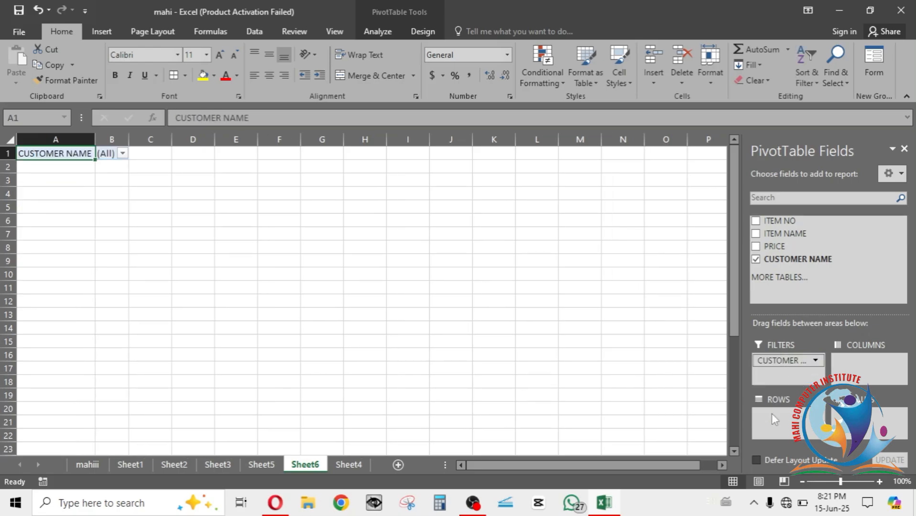
Filter the PivotTable report to the first customer listed in the CUSTOMER NAME report filter
{"action": "left_click", "coordinate": [123, 153]}
{"action": "left_click", "coordinate": [38, 197]}
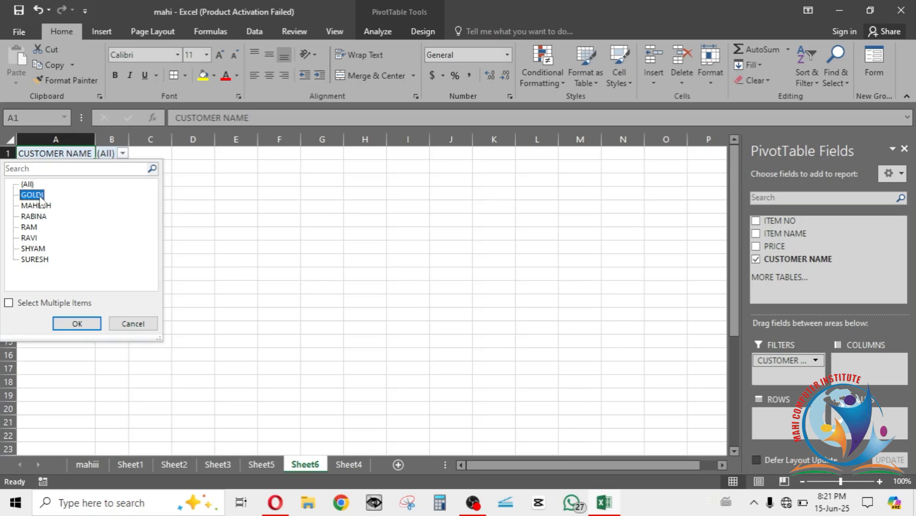
{"action": "left_click", "coordinate": [57, 326]}
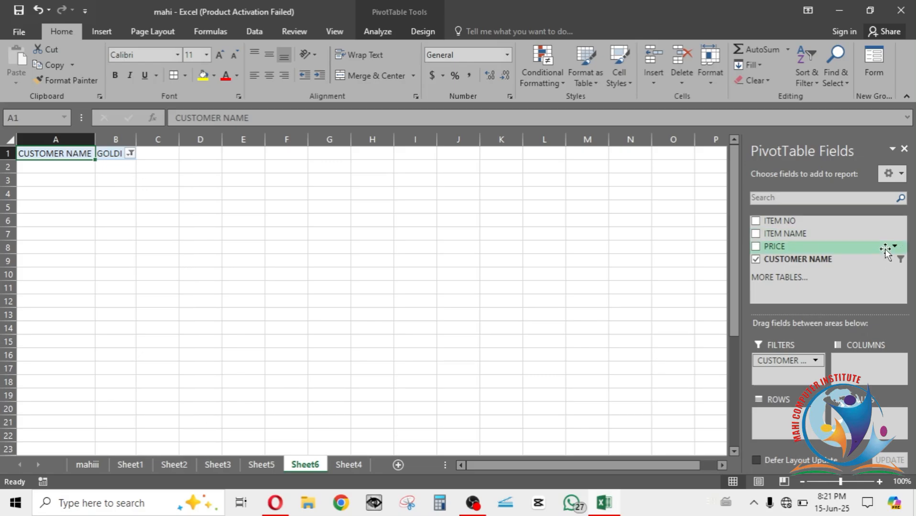
Add the PRICE, ITEM NAME and ITEM NO fields to the PivotTable, with ITEM NO nested under ITEM NAME
{"action": "left_click", "coordinate": [756, 246]}
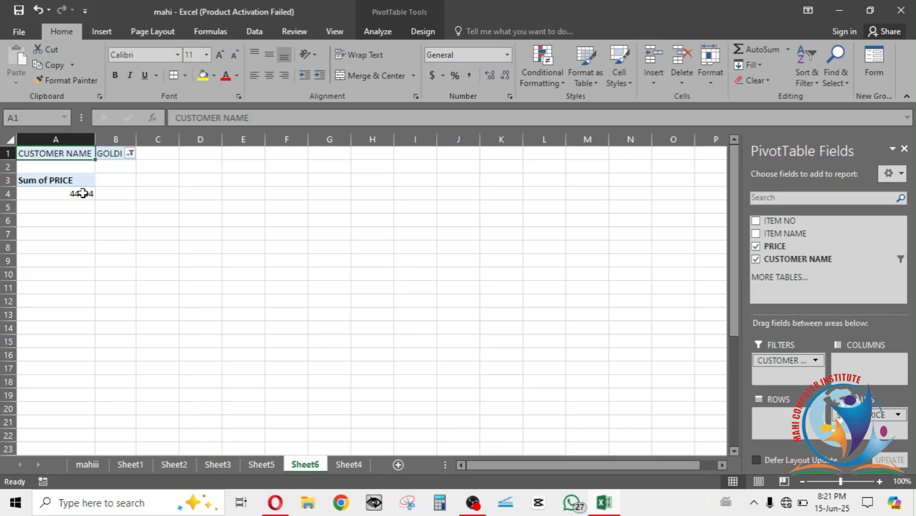
{"action": "left_click", "coordinate": [756, 234]}
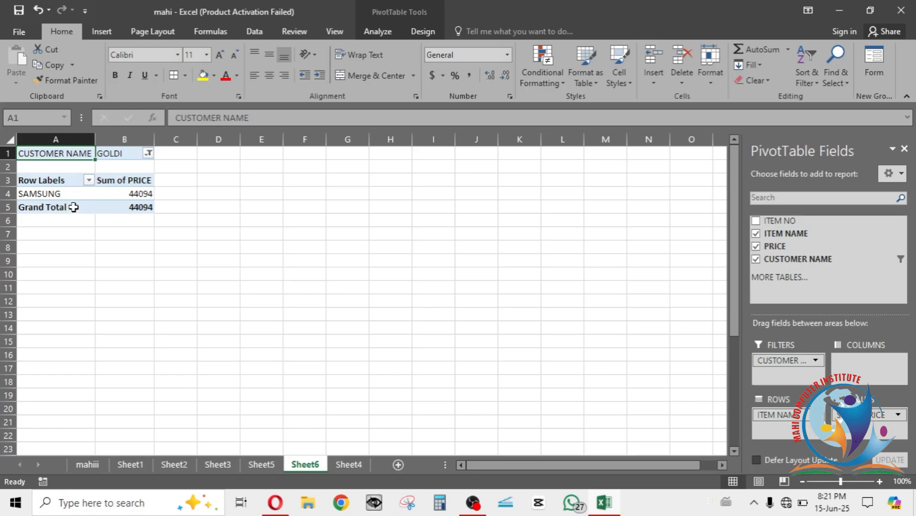
{"action": "left_click", "coordinate": [754, 220]}
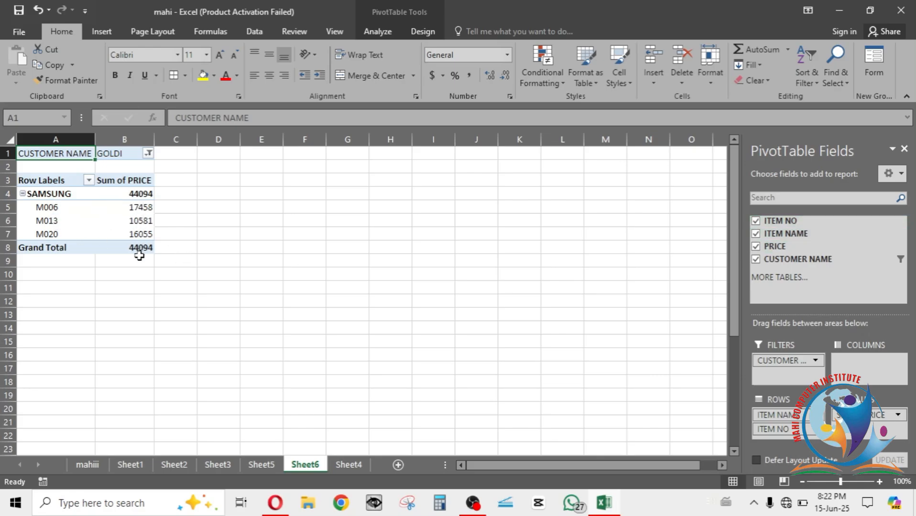
Switch the CUSTOMER NAME report filter to the third customer in the list
{"action": "left_click", "coordinate": [149, 153]}
{"action": "left_click", "coordinate": [40, 218]}
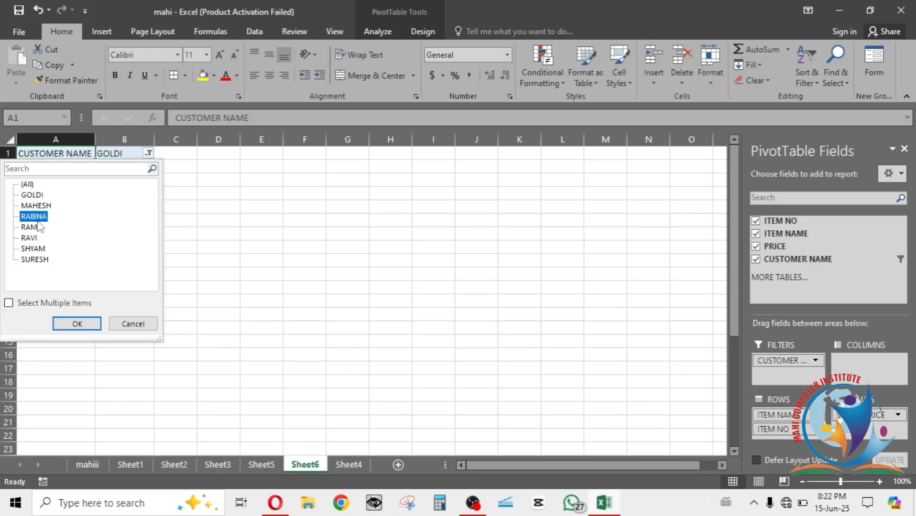
{"action": "left_click", "coordinate": [63, 323]}
Allow multiple items in the CUSTOMER NAME filter and also include the two customers listed directly after the selected one
{"action": "left_click", "coordinate": [149, 153]}
{"action": "left_click", "coordinate": [8, 303]}
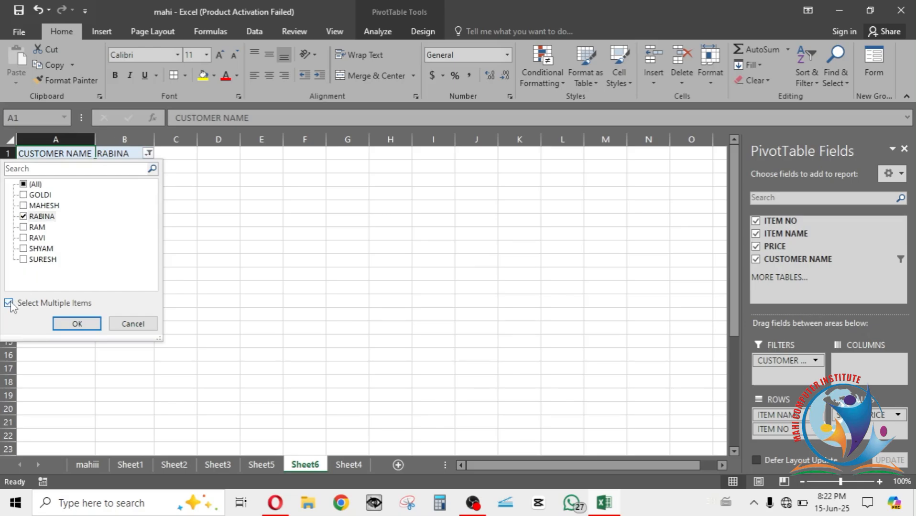
{"action": "left_click", "coordinate": [25, 228]}
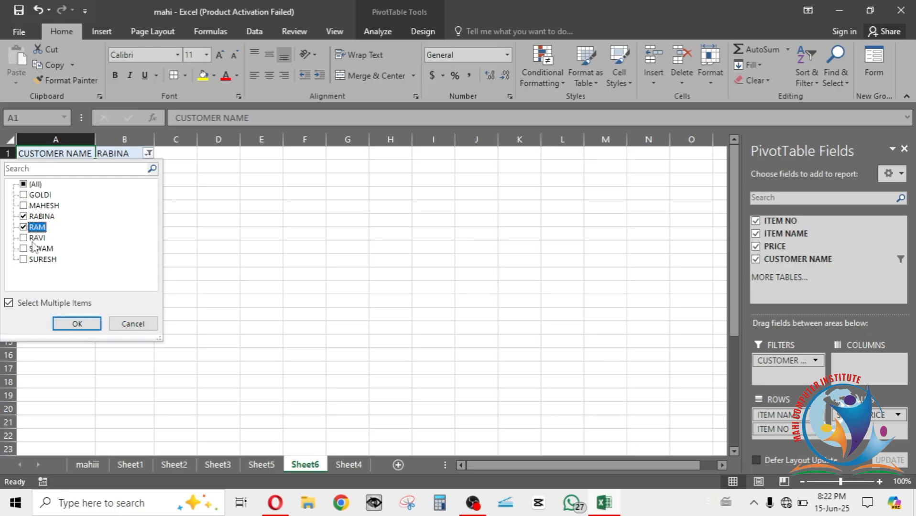
{"action": "left_click", "coordinate": [24, 237]}
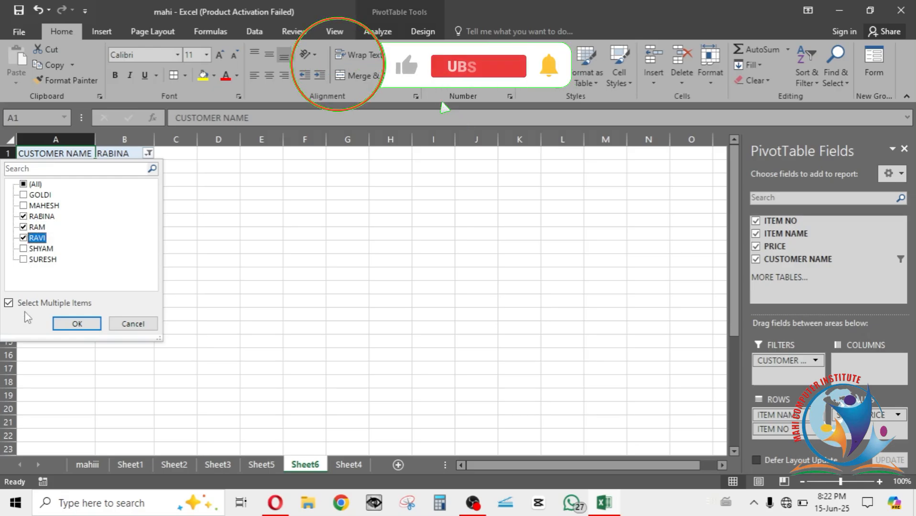
{"action": "left_click", "coordinate": [71, 324]}
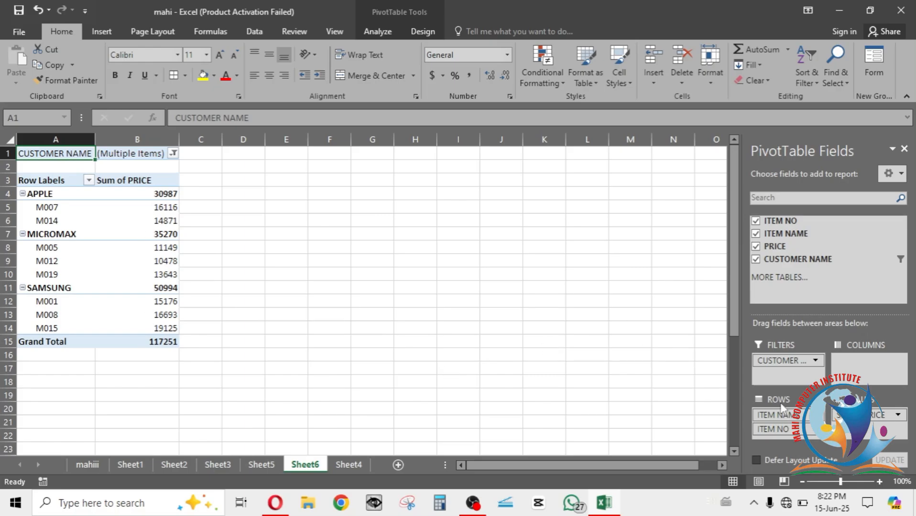
Try ITEM NAME as the column labels, and return it to the row labels nested below ITEM NO
{"action": "left_click_drag", "start_coordinate": [780, 429], "coordinate": [868, 364]}
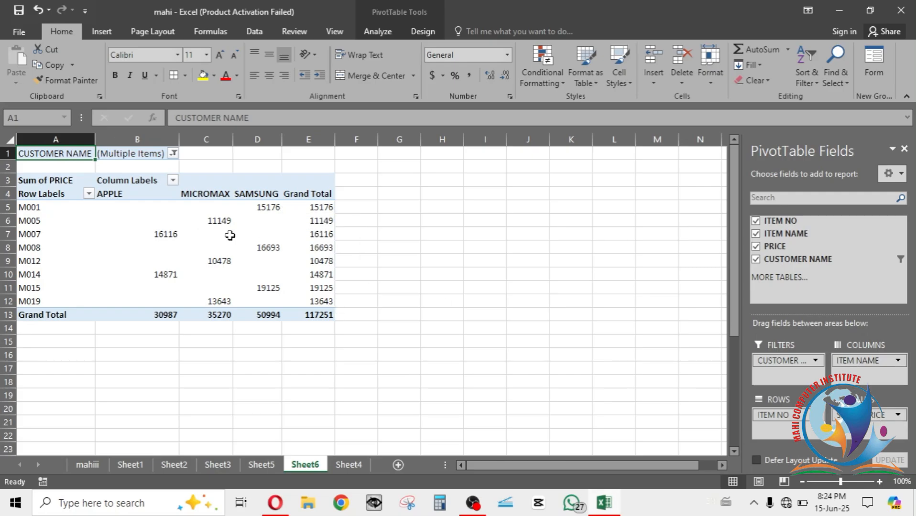
{"action": "left_click_drag", "start_coordinate": [862, 363], "coordinate": [775, 430]}
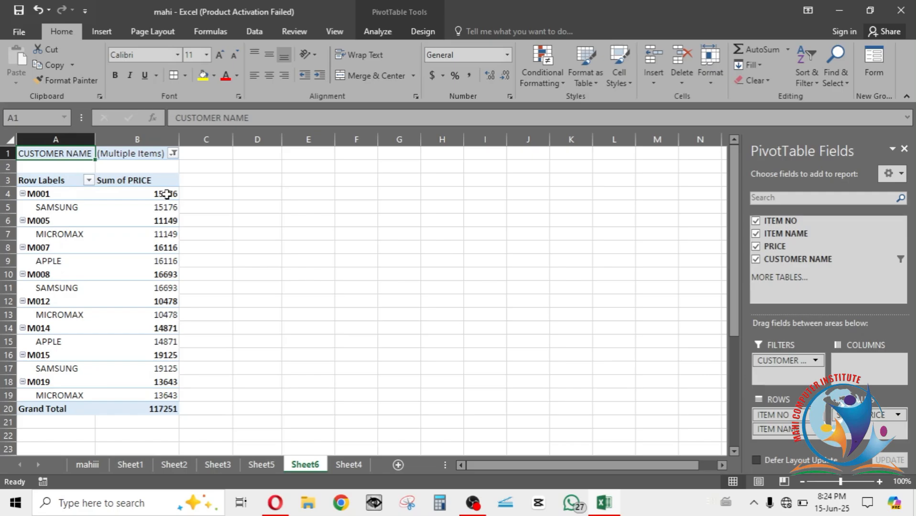
Try PRICE as a row label below ITEM NAME, and return it to the PivotTable values
{"action": "mouse_move", "coordinate": [167, 193]}
{"action": "left_click_drag", "start_coordinate": [887, 415], "coordinate": [784, 439]}
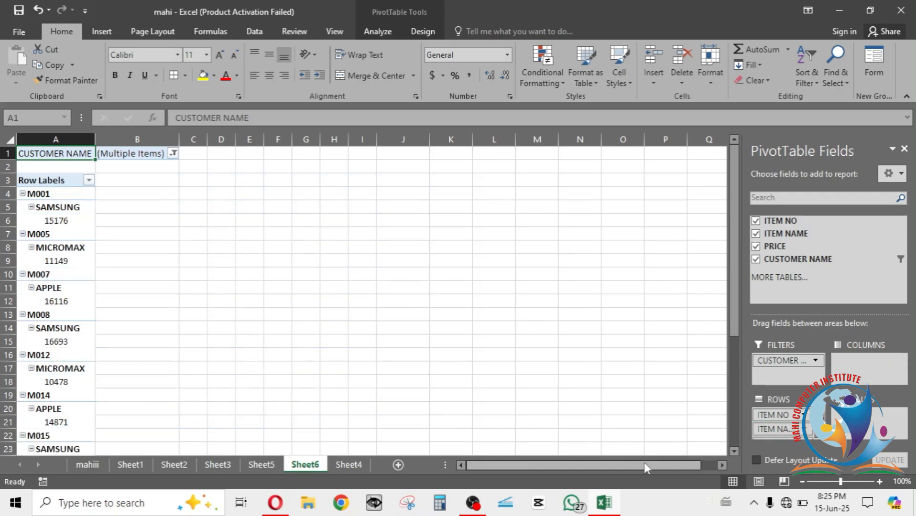
{"action": "scroll", "coordinate": [363, 302], "scroll_direction": "down", "scroll_amount": 3}
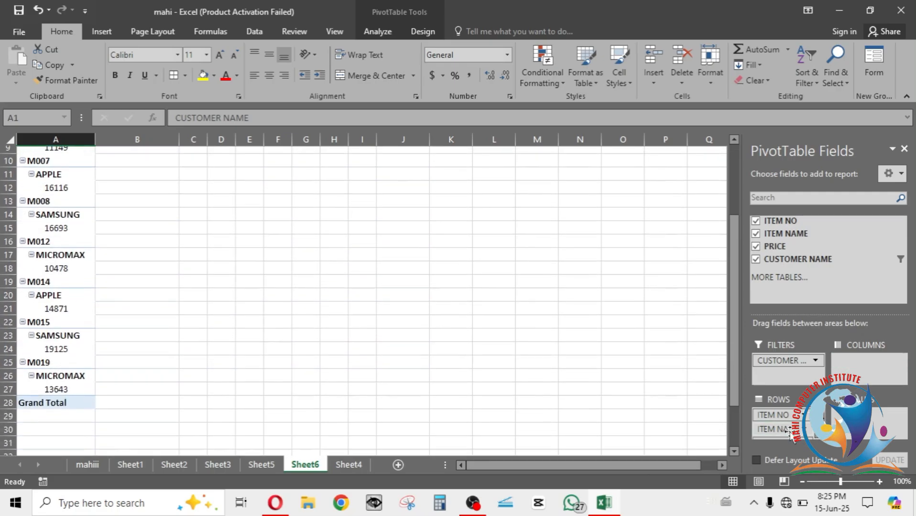
{"action": "left_click", "coordinate": [816, 435]}
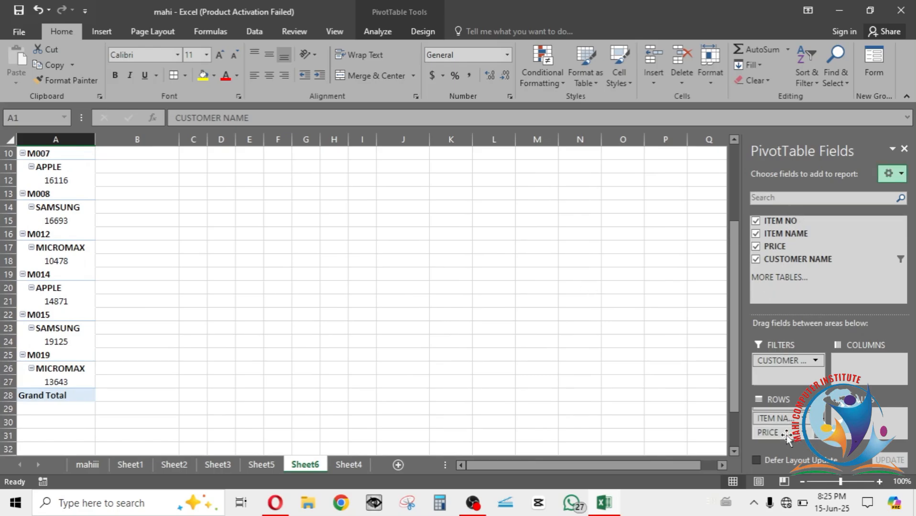
{"action": "left_click_drag", "start_coordinate": [784, 433], "coordinate": [860, 416]}
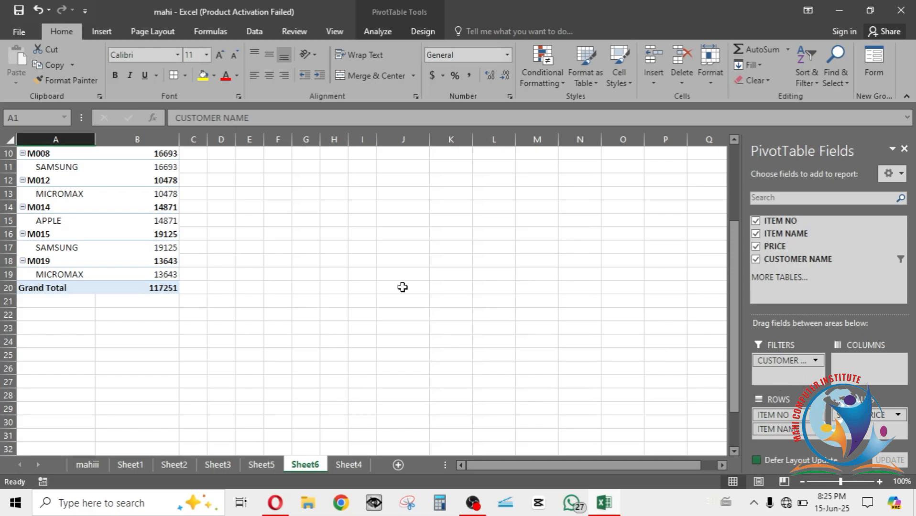
{"action": "left_click", "coordinate": [343, 261]}
{"action": "scroll", "coordinate": [343, 260], "scroll_direction": "up", "scroll_amount": 3}
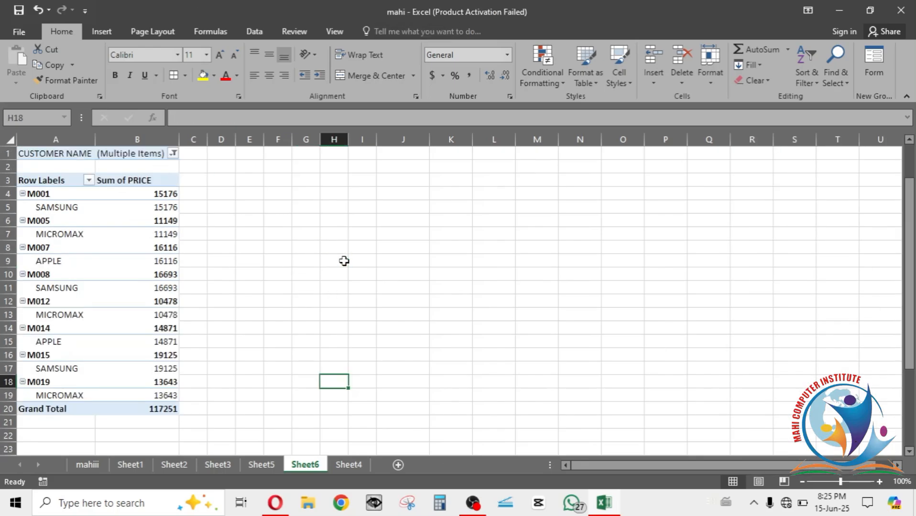
Change CUSTOMER NAME from a report filter to a row label nested below ITEM NAME in the PivotTable
{"action": "left_click", "coordinate": [131, 205]}
{"action": "left_click_drag", "start_coordinate": [774, 362], "coordinate": [782, 436]}
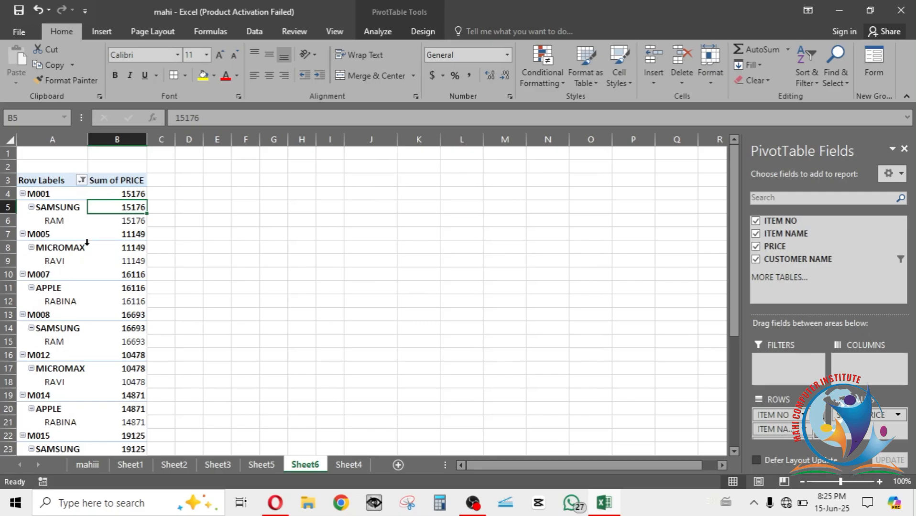
{"action": "left_click", "coordinate": [109, 330]}
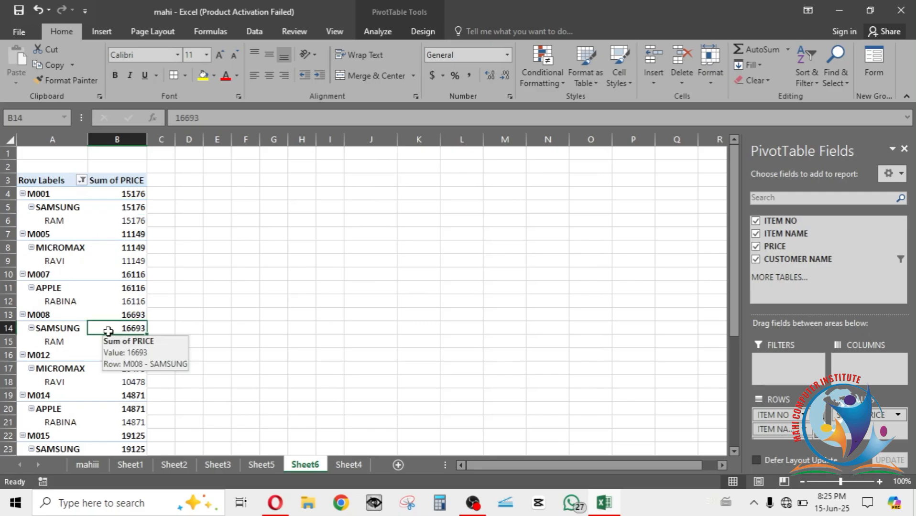